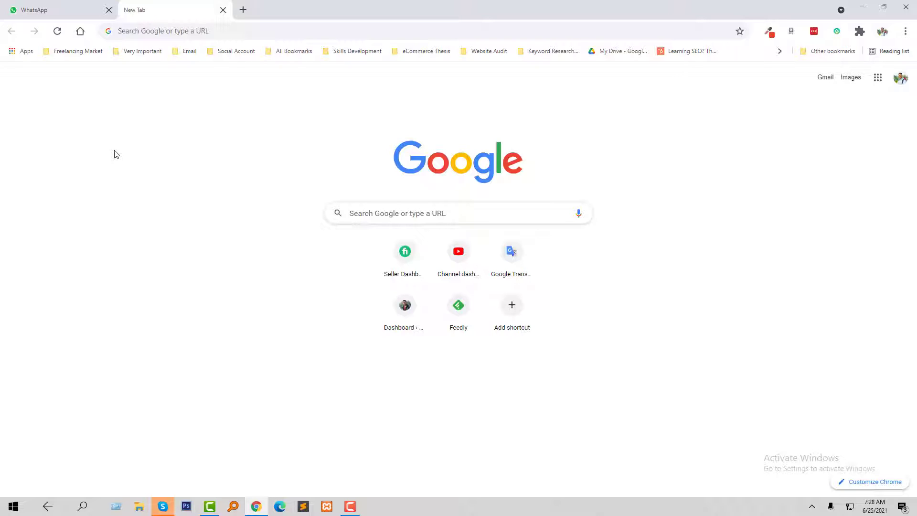
- Search Google for mailchimp and open the site's login page from the results
{"action": "left_click", "coordinate": [184, 30]}
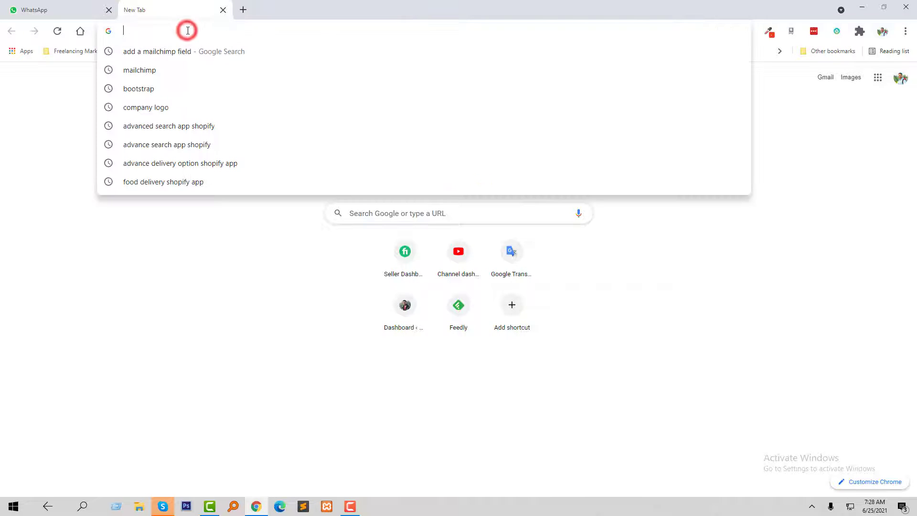
{"action": "type", "text": "mail"}
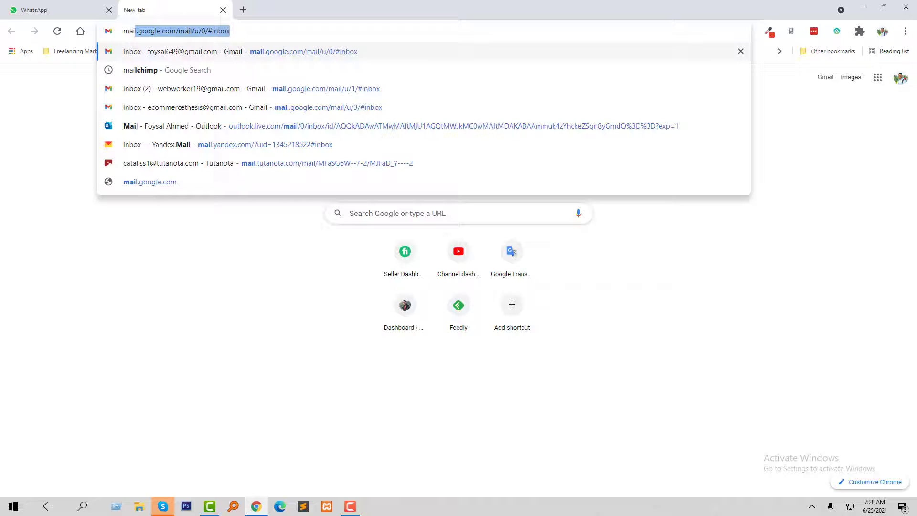
{"action": "type", "text": "chimp"}
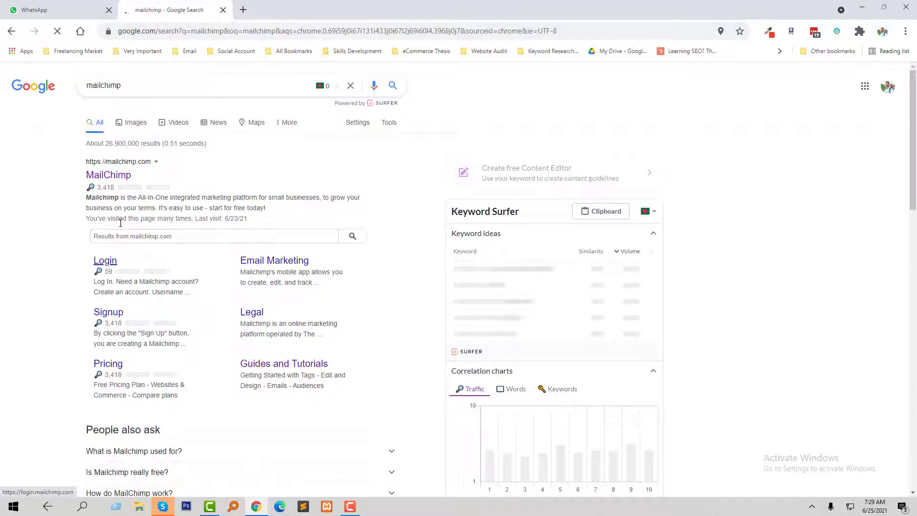
{"action": "left_click", "coordinate": [104, 260]}
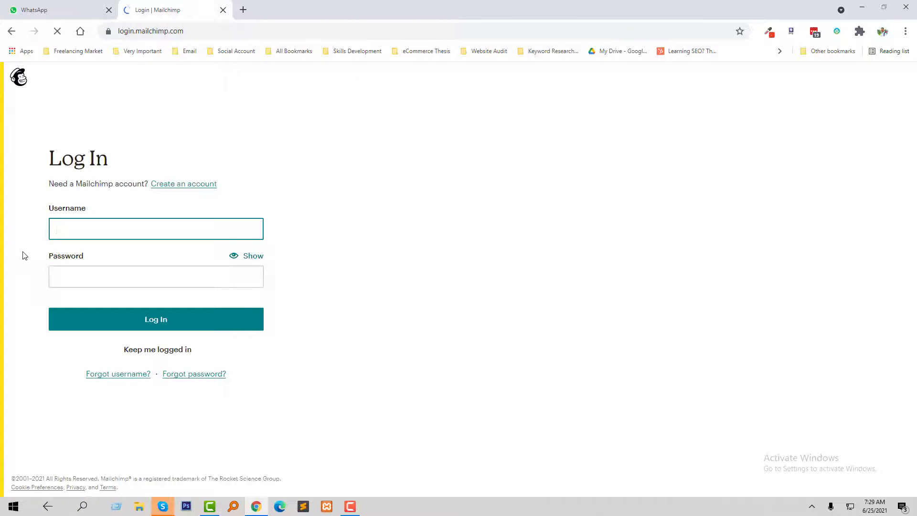
- Log in with the saved username and password, and postpone the account verification setup
{"action": "left_click", "coordinate": [201, 294]}
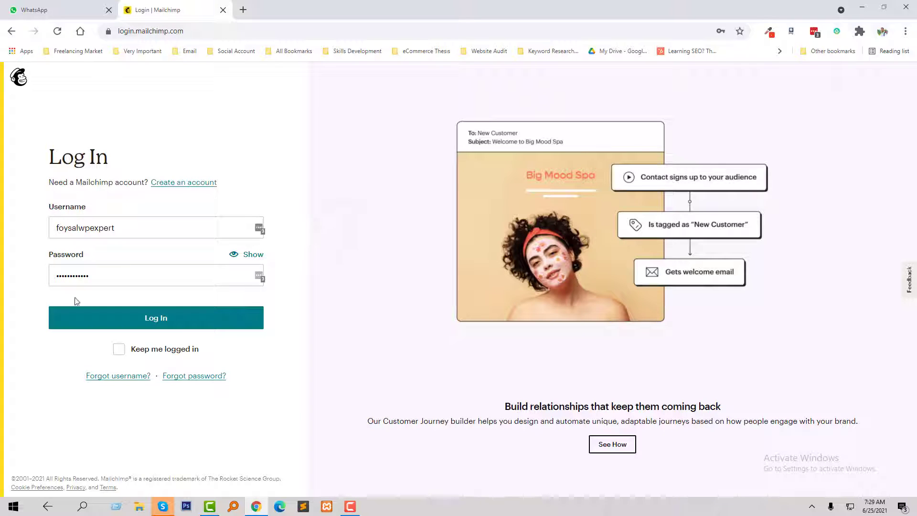
{"action": "left_click", "coordinate": [208, 324]}
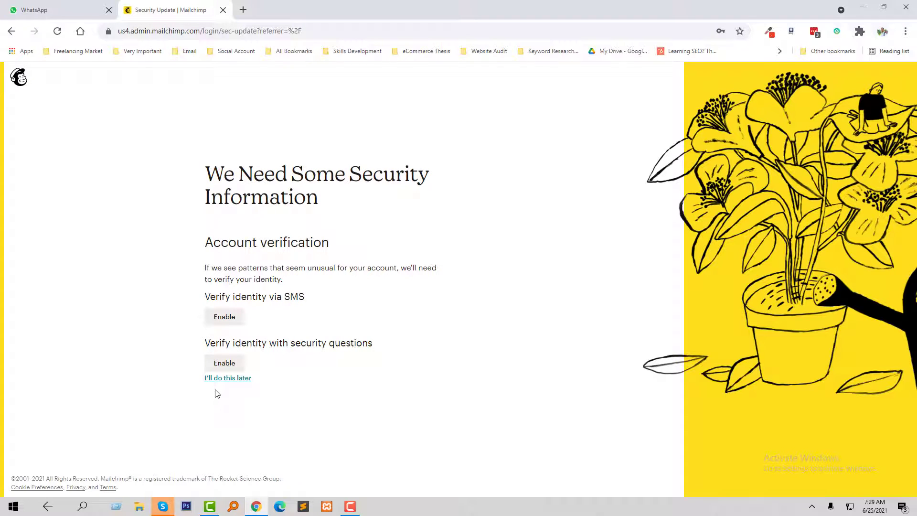
{"action": "left_click", "coordinate": [223, 384]}
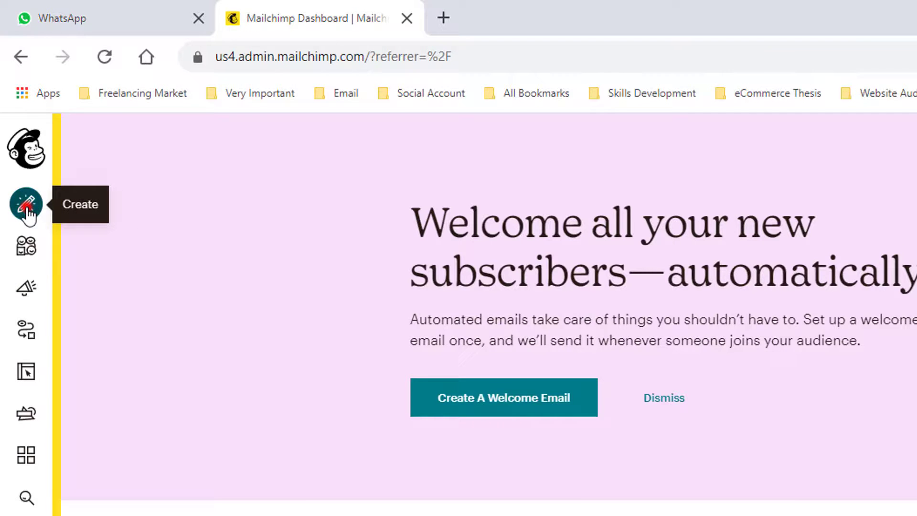
- Begin creating an embedded signup form for the audience
{"action": "left_click", "coordinate": [26, 206]}
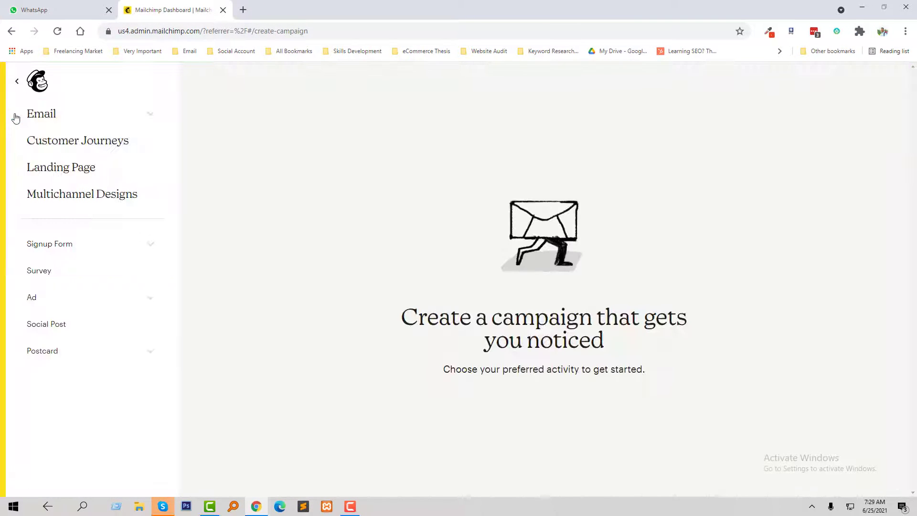
{"action": "left_click", "coordinate": [133, 245]}
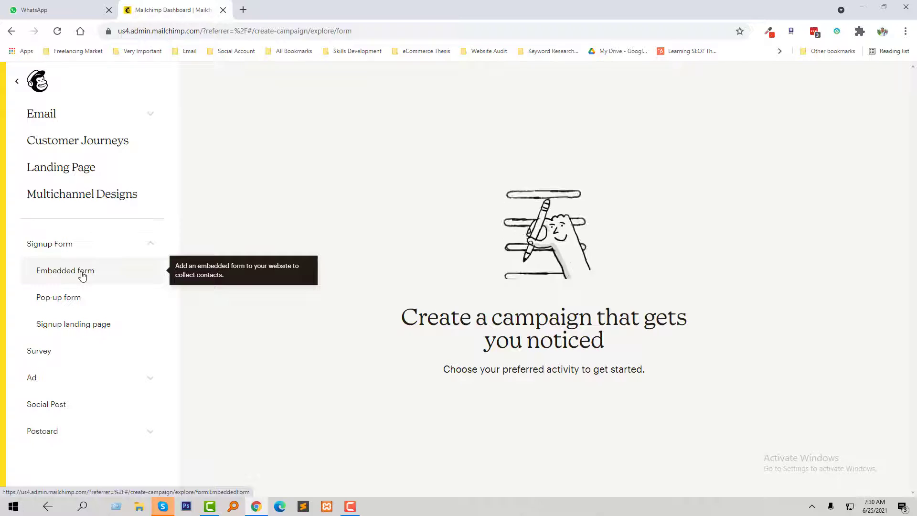
{"action": "left_click", "coordinate": [88, 275]}
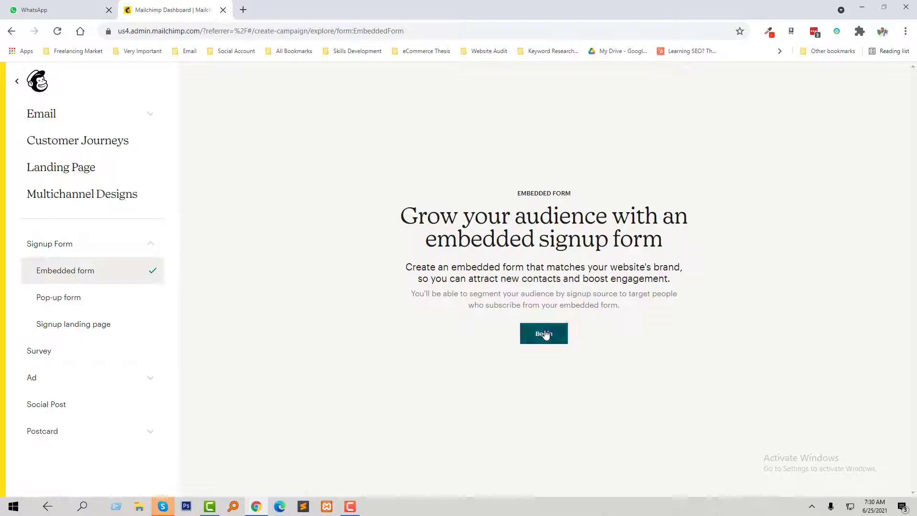
{"action": "left_click", "coordinate": [542, 244]}
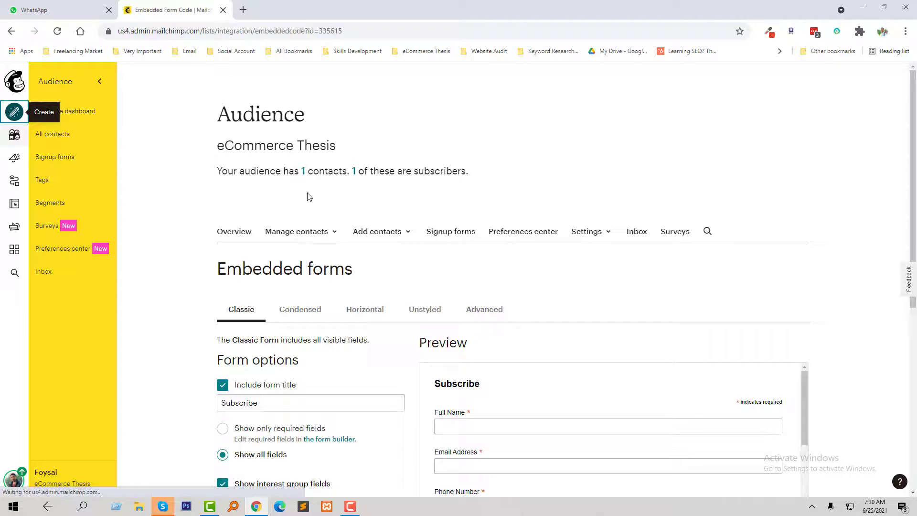
- Examine the Classic embedded form's preview to see which fields it contains
{"action": "scroll", "coordinate": [403, 231], "scroll_direction": "down", "scroll_amount": 4}
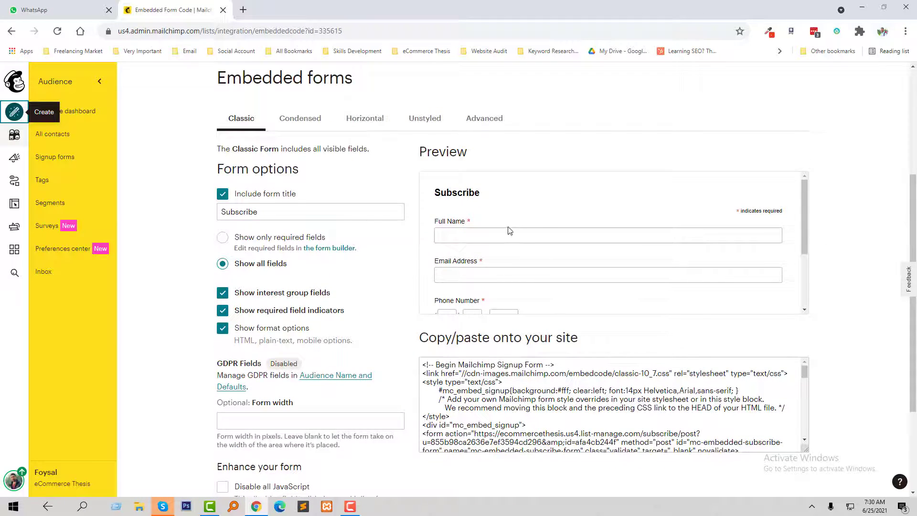
{"action": "scroll", "coordinate": [509, 231], "scroll_direction": "down", "scroll_amount": 4}
{"action": "scroll", "coordinate": [508, 246], "scroll_direction": "up", "scroll_amount": 4}
{"action": "scroll", "coordinate": [508, 243], "scroll_direction": "down", "scroll_amount": 4}
{"action": "scroll", "coordinate": [477, 240], "scroll_direction": "up", "scroll_amount": 4}
{"action": "scroll", "coordinate": [454, 257], "scroll_direction": "down", "scroll_amount": 4}
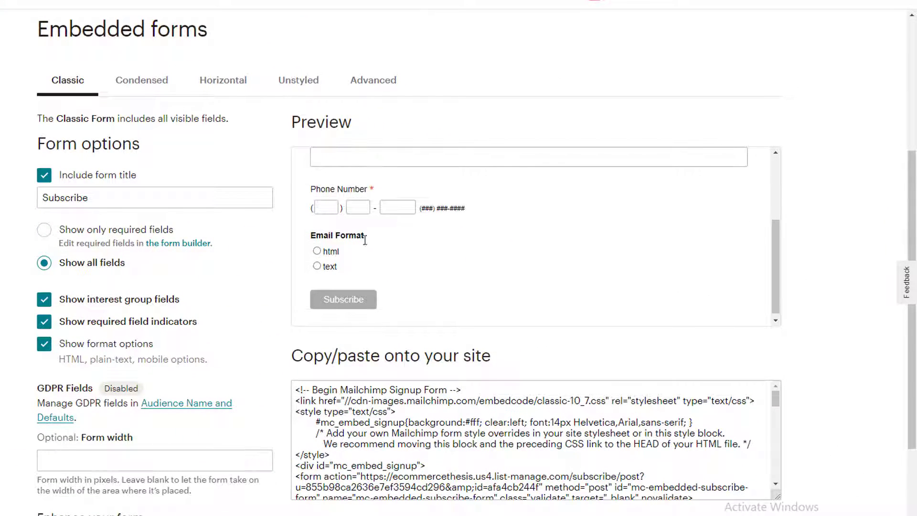
{"action": "scroll", "coordinate": [387, 250], "scroll_direction": "up", "scroll_amount": 8}
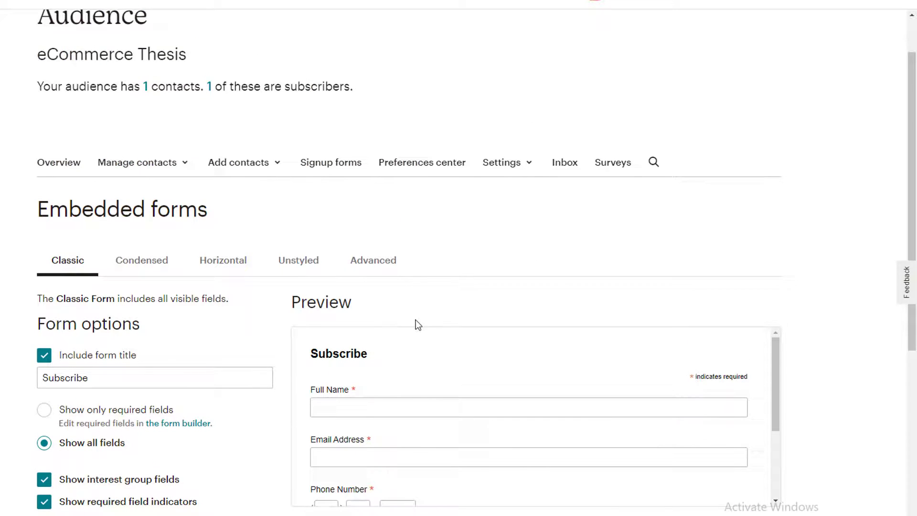
{"action": "scroll", "coordinate": [554, 293], "scroll_direction": "down", "scroll_amount": 3}
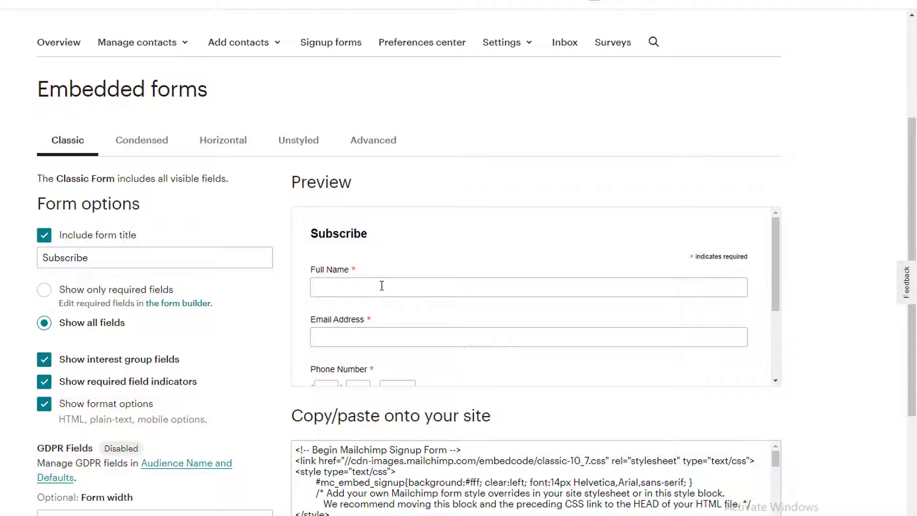
{"action": "scroll", "coordinate": [381, 285], "scroll_direction": "down", "scroll_amount": 1}
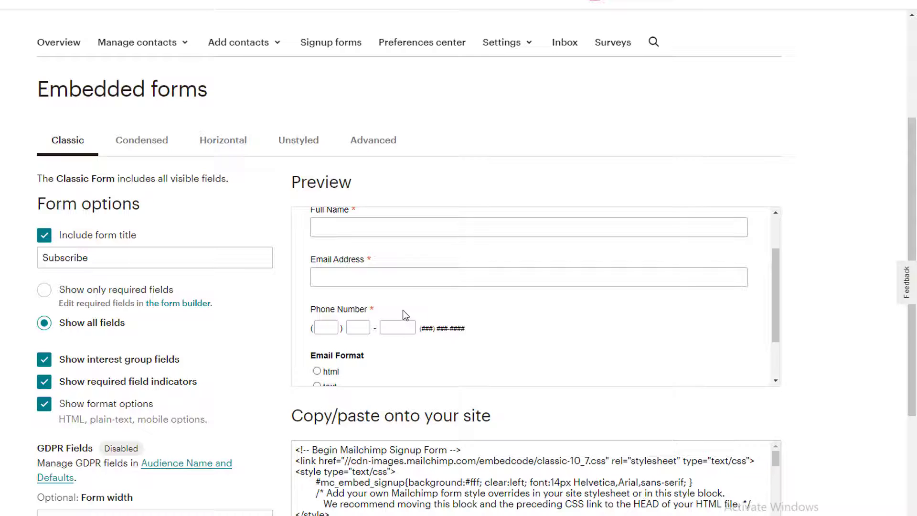
{"action": "scroll", "coordinate": [402, 313], "scroll_direction": "up", "scroll_amount": 3}
{"action": "scroll", "coordinate": [390, 326], "scroll_direction": "down", "scroll_amount": 1}
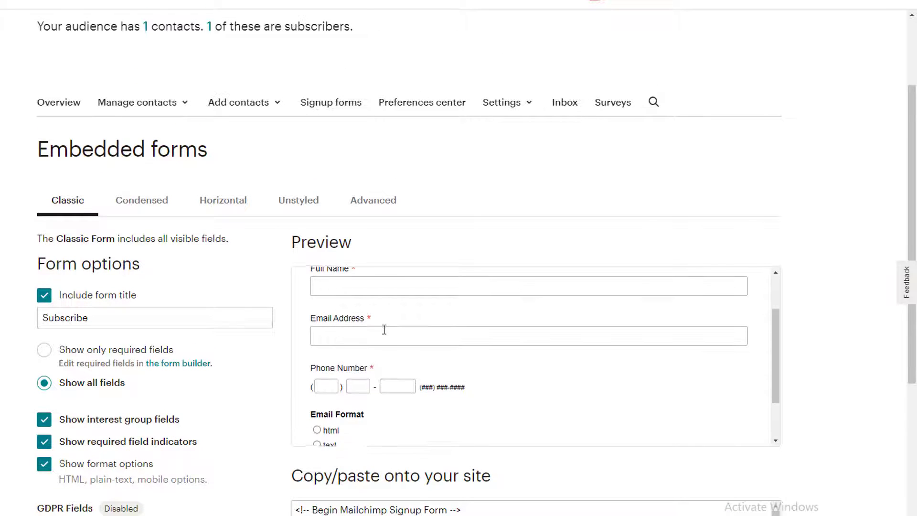
{"action": "scroll", "coordinate": [384, 330], "scroll_direction": "down", "scroll_amount": 1}
{"action": "scroll", "coordinate": [815, 330], "scroll_direction": "down", "scroll_amount": 1}
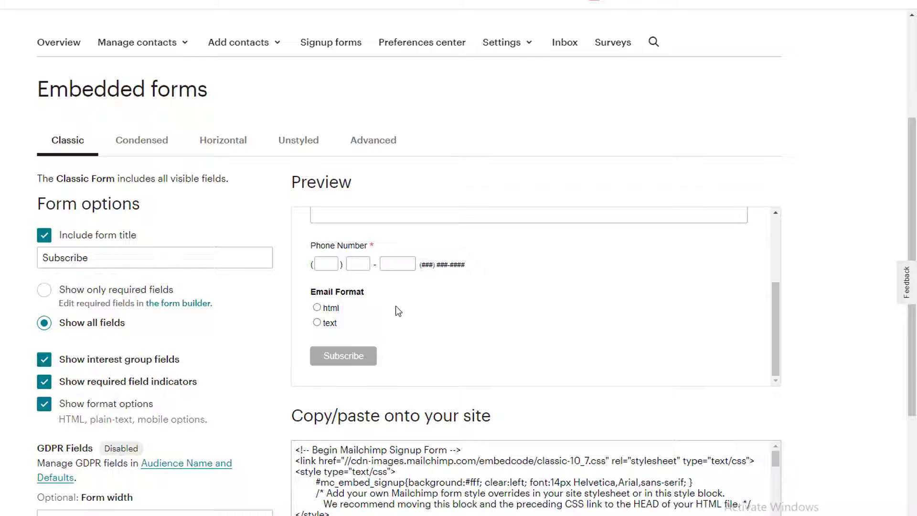
{"action": "scroll", "coordinate": [395, 312], "scroll_direction": "up", "scroll_amount": 3}
{"action": "scroll", "coordinate": [440, 254], "scroll_direction": "up", "scroll_amount": 1}
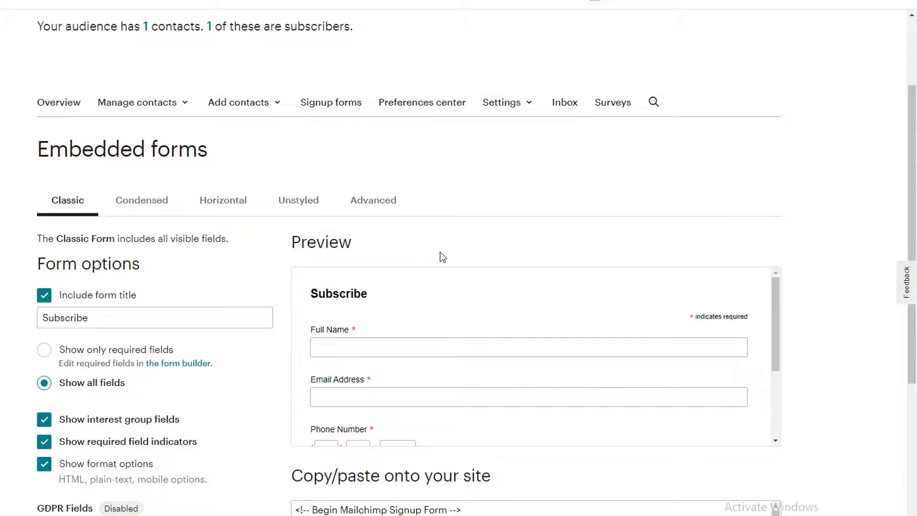
- Add a Birthday-type field to the audience in the audience fields and *|MERGE|* tags settings
{"action": "left_click", "coordinate": [526, 107]}
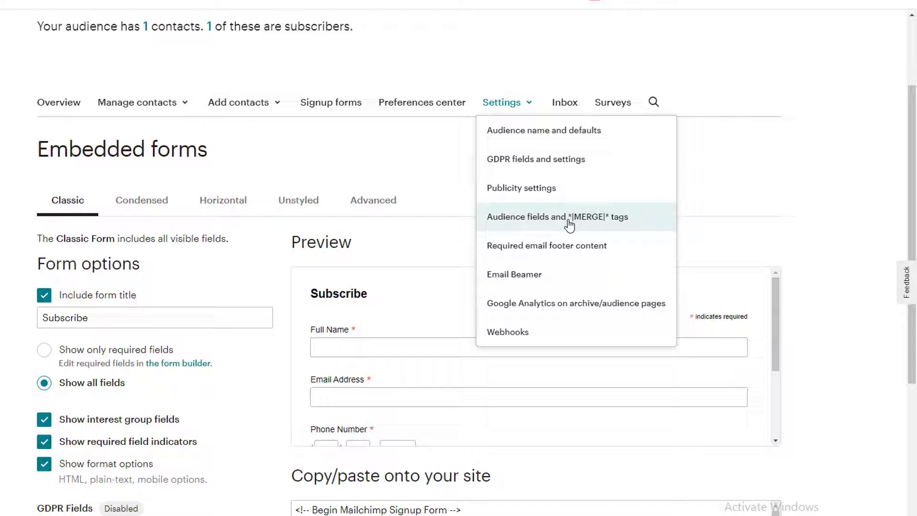
{"action": "left_click", "coordinate": [641, 220]}
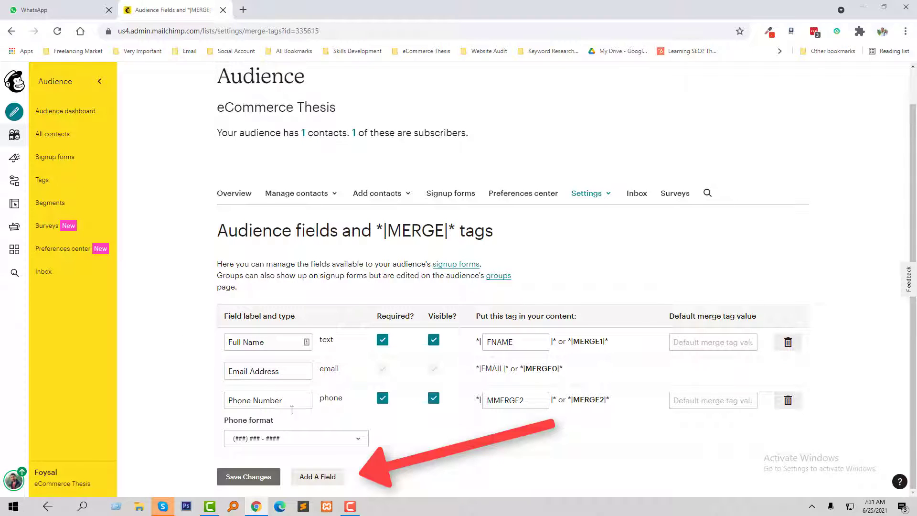
{"action": "left_click", "coordinate": [332, 478]}
{"action": "scroll", "coordinate": [489, 420], "scroll_direction": "down", "scroll_amount": 2}
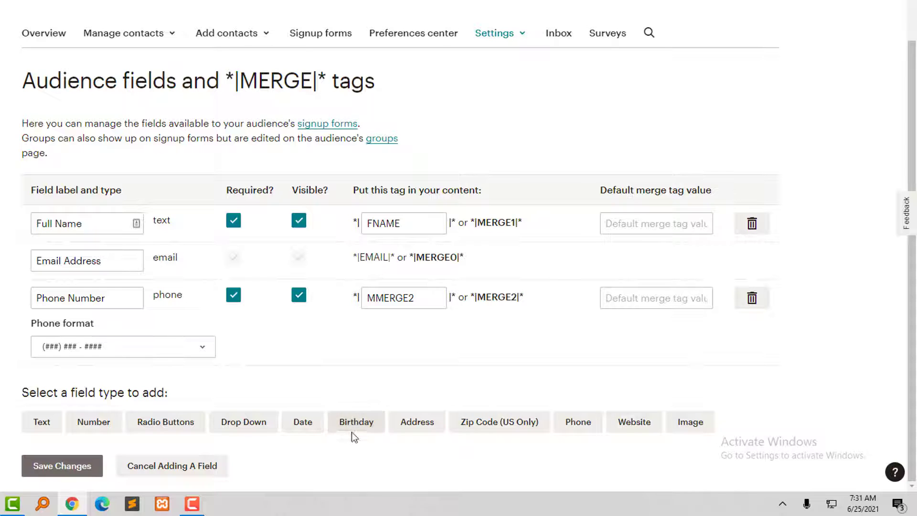
{"action": "left_click", "coordinate": [367, 423]}
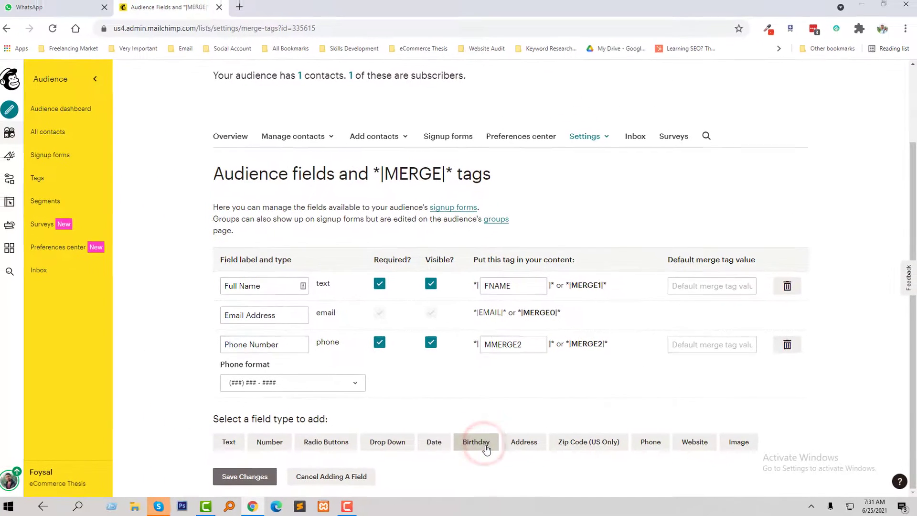
{"action": "left_click", "coordinate": [242, 470]}
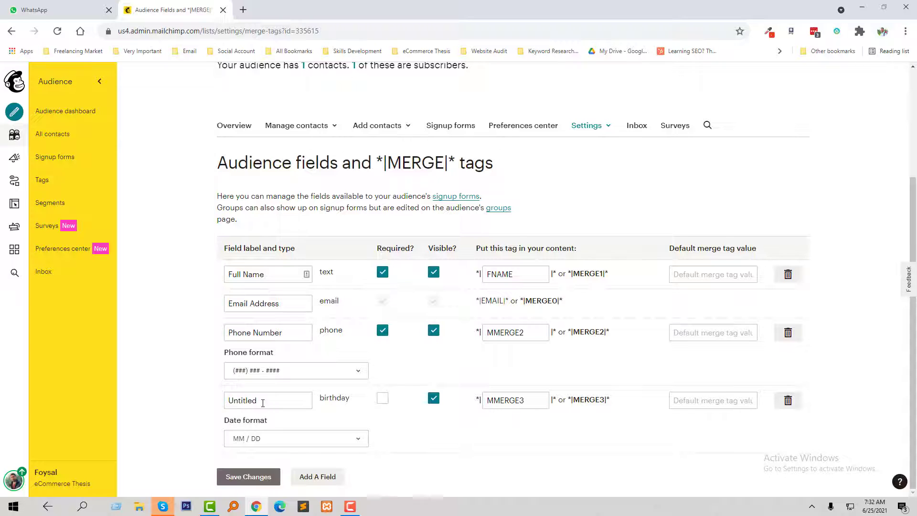
- Label the untitled birthday field "Birthday" and make it required
{"action": "left_click", "coordinate": [247, 402]}
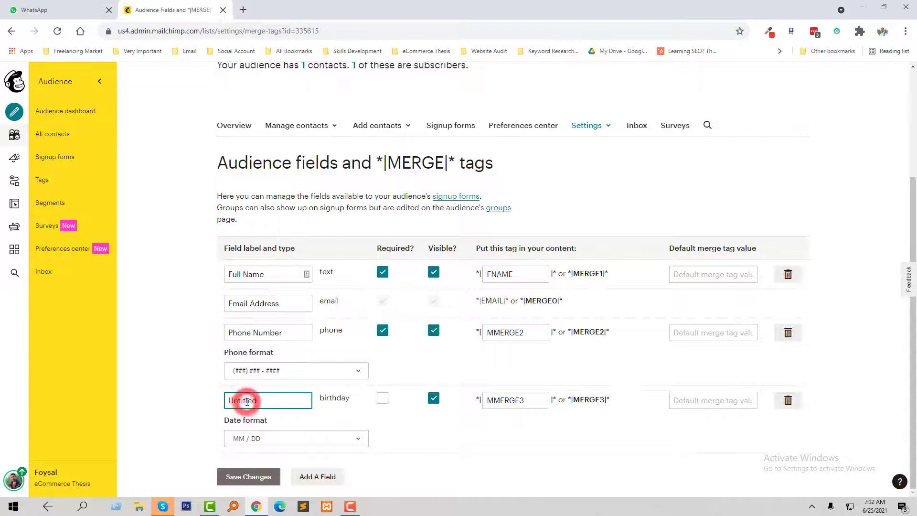
{"action": "key", "text": "ctrl+a"}
{"action": "key", "text": "BackSpace"}
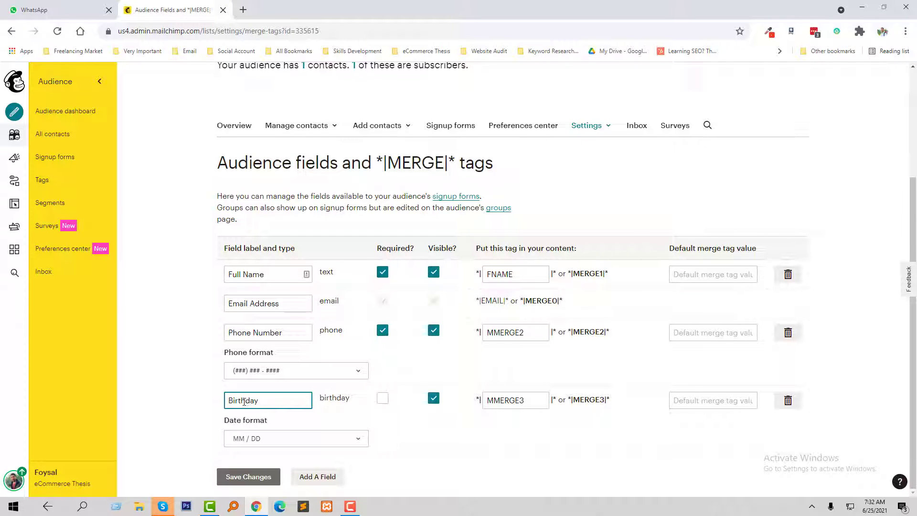
{"action": "left_click", "coordinate": [180, 405]}
{"action": "left_click", "coordinate": [382, 404]}
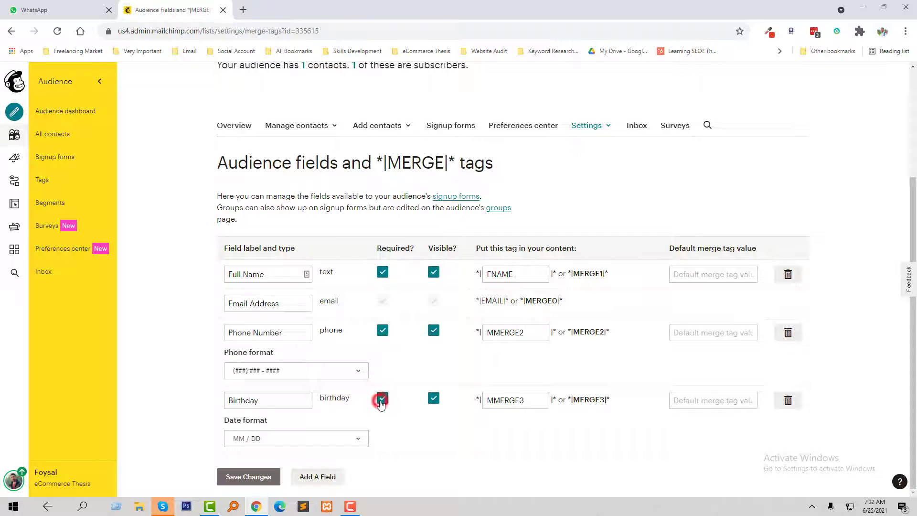
- Set the Birthday field's date format to DD / MM and save the audience field changes
{"action": "left_click", "coordinate": [337, 439]}
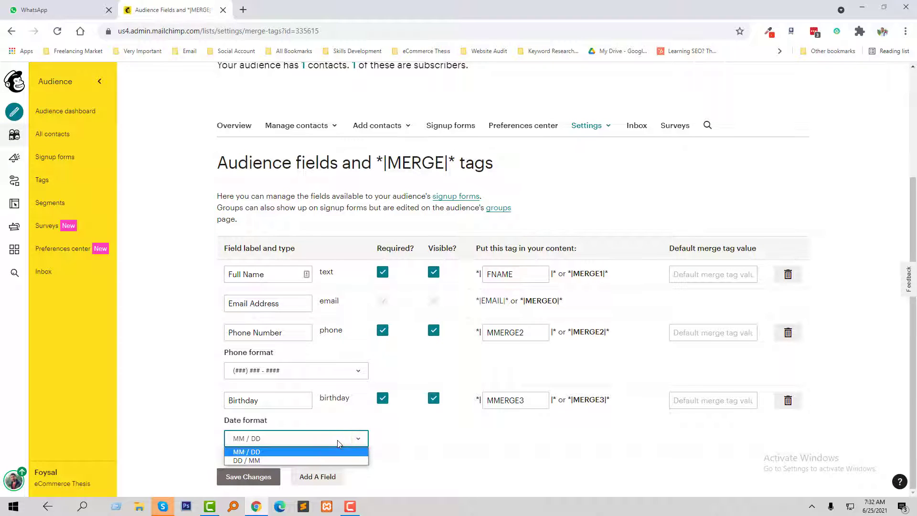
{"action": "left_click", "coordinate": [328, 457]}
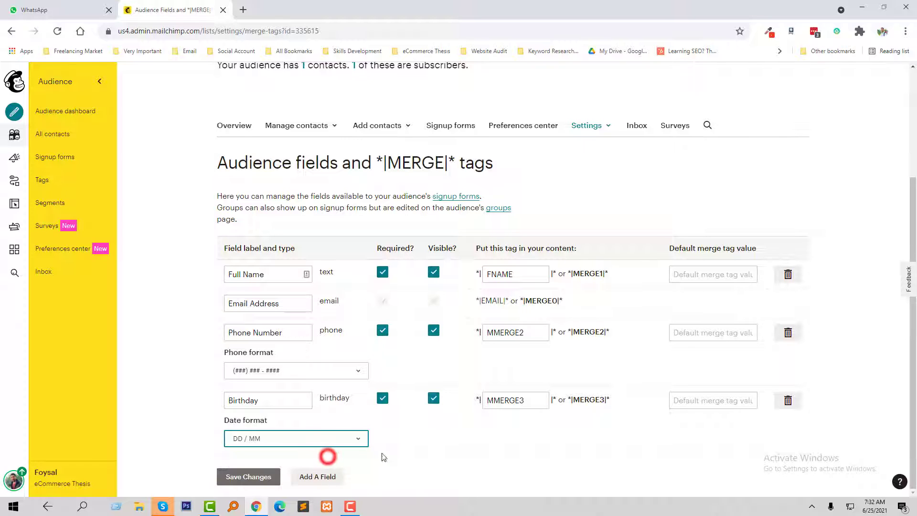
{"action": "left_click", "coordinate": [422, 448]}
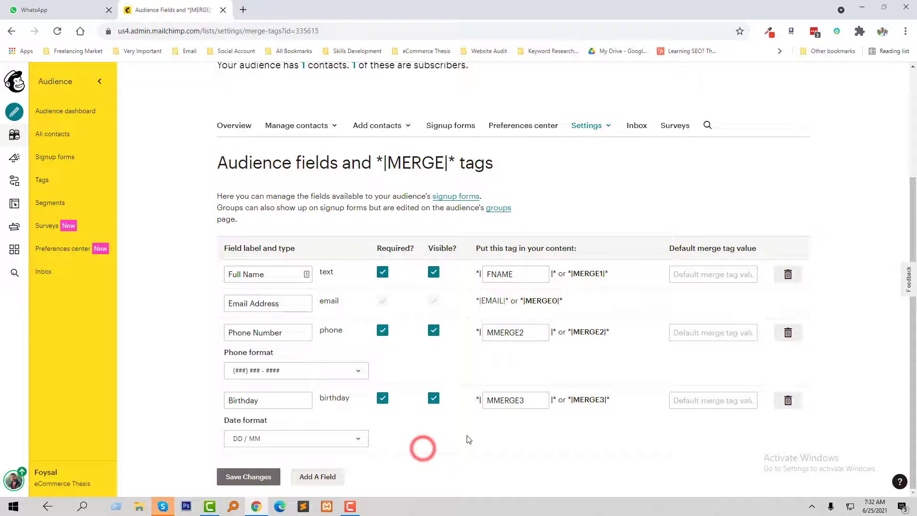
{"action": "left_click", "coordinate": [266, 478]}
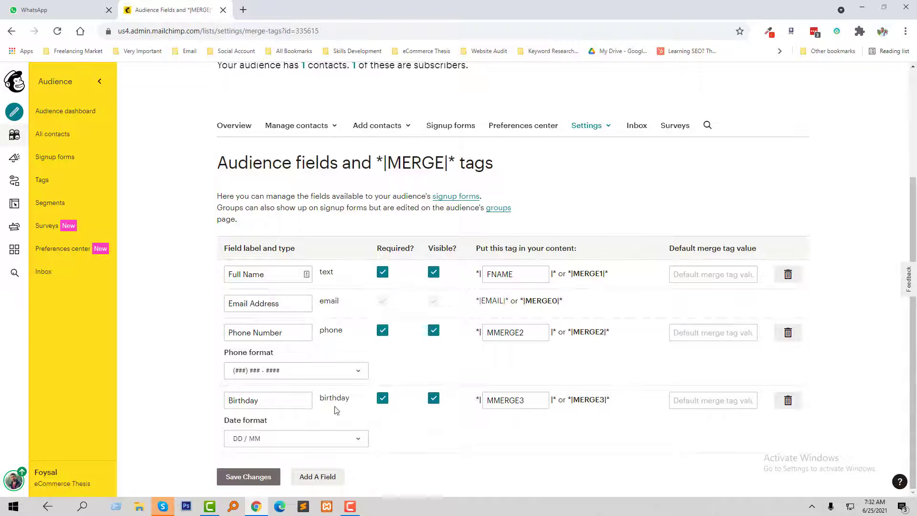
- Return to the Classic embedded form and check its preview for the Birthday field
{"action": "scroll", "coordinate": [317, 409], "scroll_direction": "up", "scroll_amount": 2}
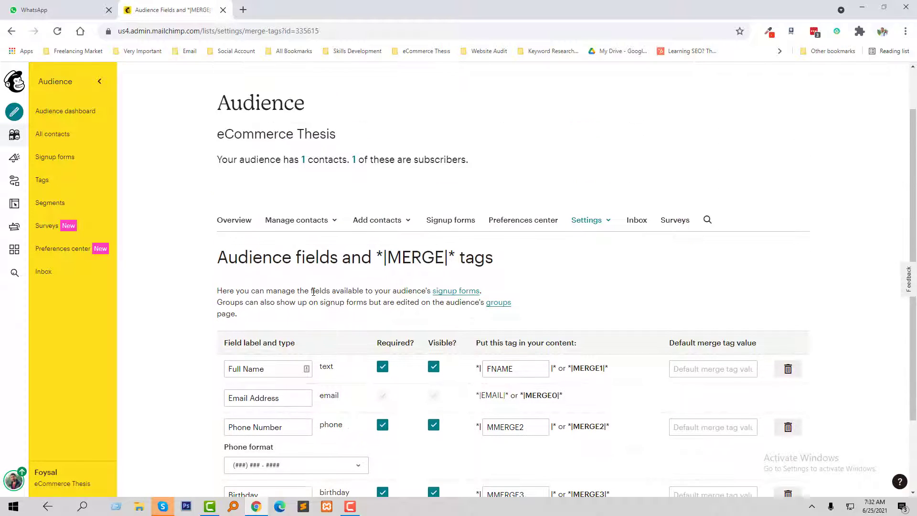
{"action": "left_click", "coordinate": [234, 221]}
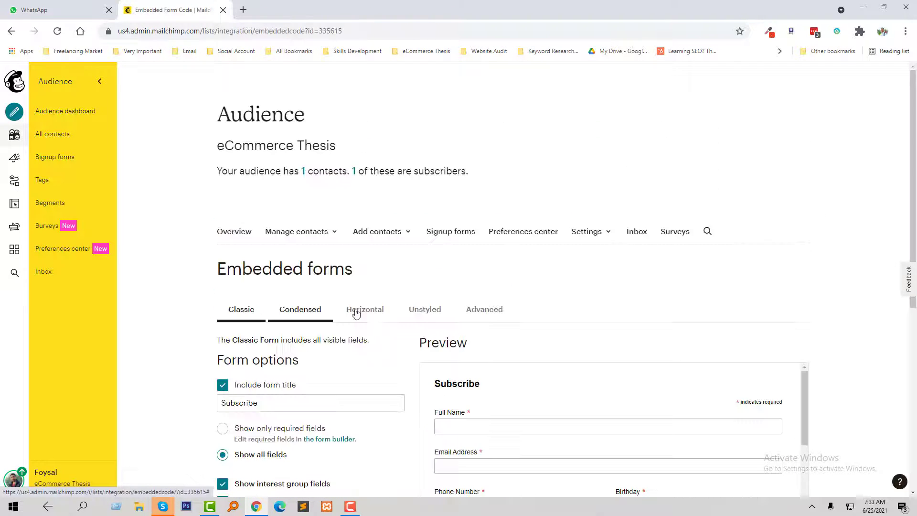
{"action": "scroll", "coordinate": [842, 248], "scroll_direction": "down", "scroll_amount": 1}
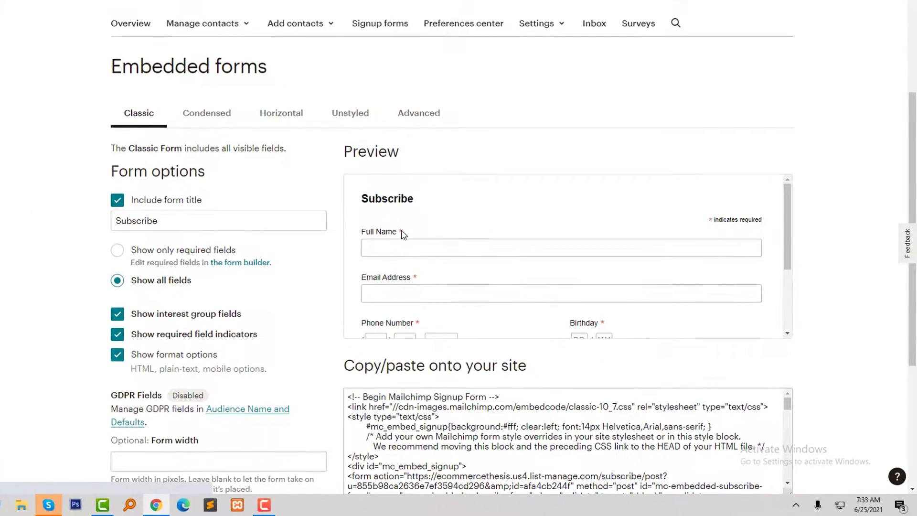
{"action": "scroll", "coordinate": [402, 234], "scroll_direction": "down", "scroll_amount": 3}
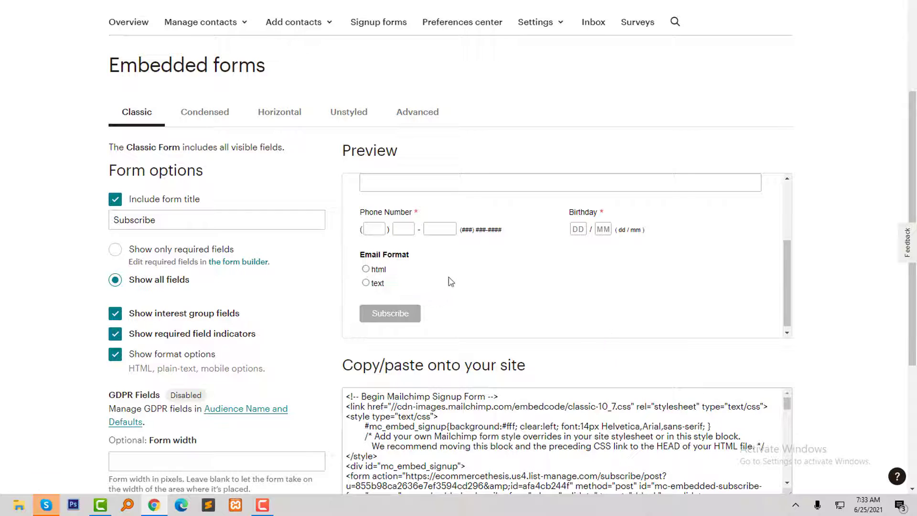
- Turn off the form title in the Classic embedded form's options
{"action": "scroll", "coordinate": [452, 282], "scroll_direction": "up", "scroll_amount": 3}
{"action": "scroll", "coordinate": [854, 227], "scroll_direction": "down", "scroll_amount": 1}
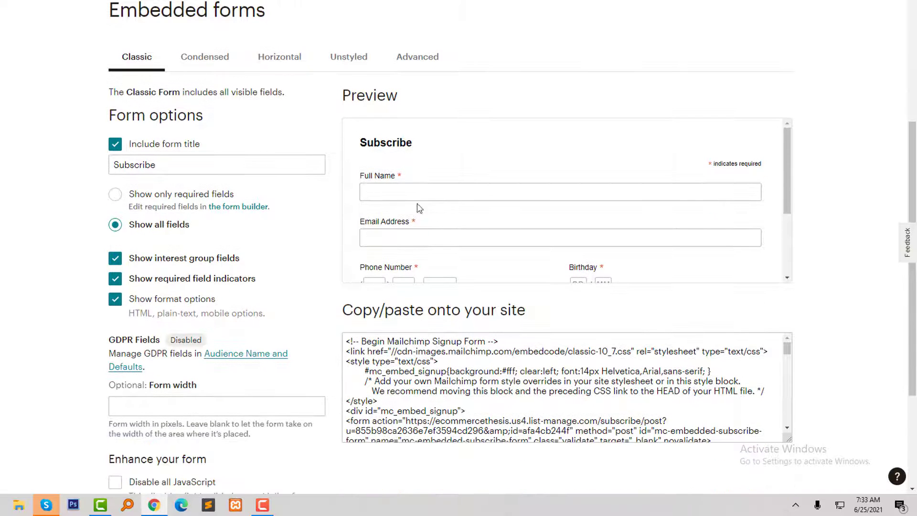
{"action": "scroll", "coordinate": [440, 195], "scroll_direction": "down", "scroll_amount": 1}
{"action": "scroll", "coordinate": [374, 219], "scroll_direction": "up", "scroll_amount": 1}
{"action": "scroll", "coordinate": [858, 225], "scroll_direction": "up", "scroll_amount": 2}
{"action": "scroll", "coordinate": [78, 258], "scroll_direction": "down", "scroll_amount": 1}
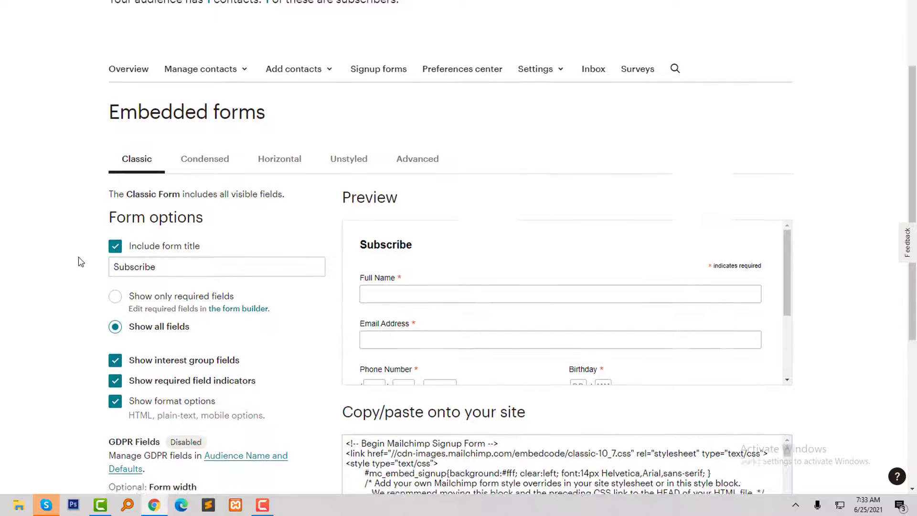
{"action": "left_click", "coordinate": [115, 200]}
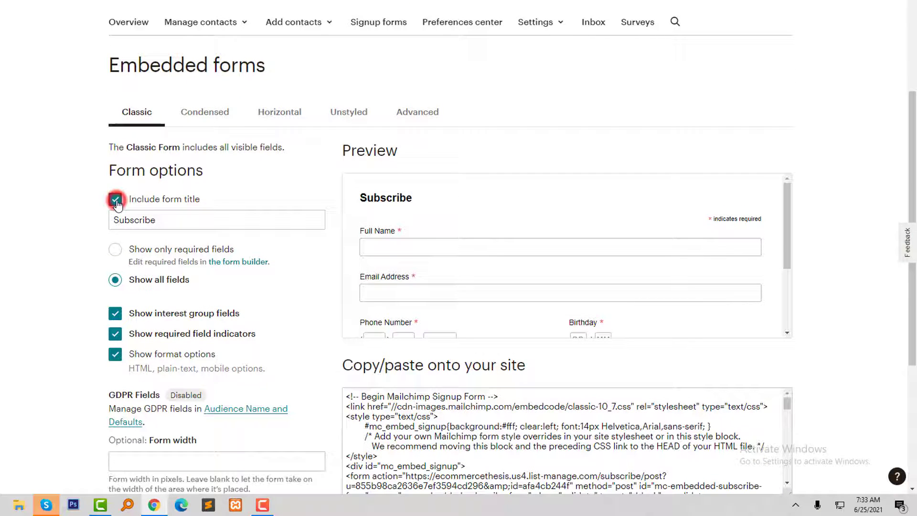
- Hide the email format options from the Classic embedded form and review the remaining fields in its preview
{"action": "scroll", "coordinate": [448, 302], "scroll_direction": "down", "scroll_amount": 1}
{"action": "scroll", "coordinate": [448, 302], "scroll_direction": "down", "scroll_amount": 1}
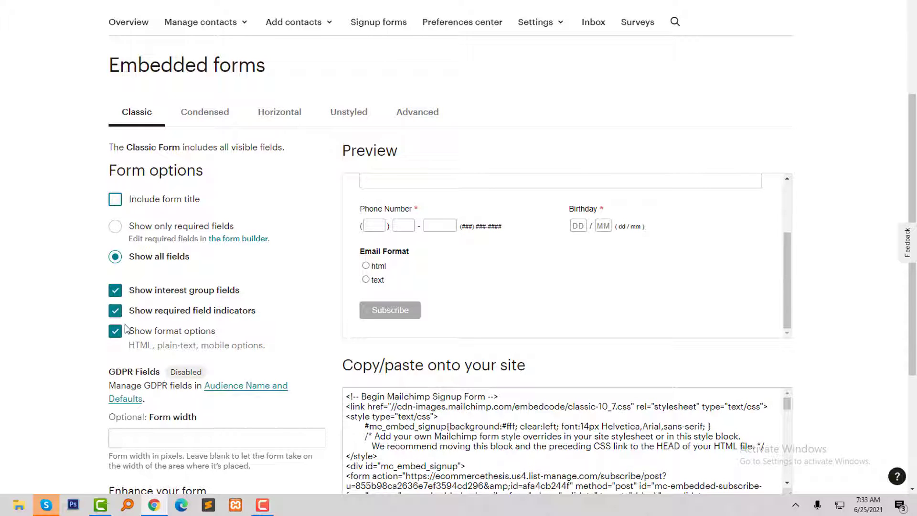
{"action": "scroll", "coordinate": [250, 359], "scroll_direction": "down", "scroll_amount": 2}
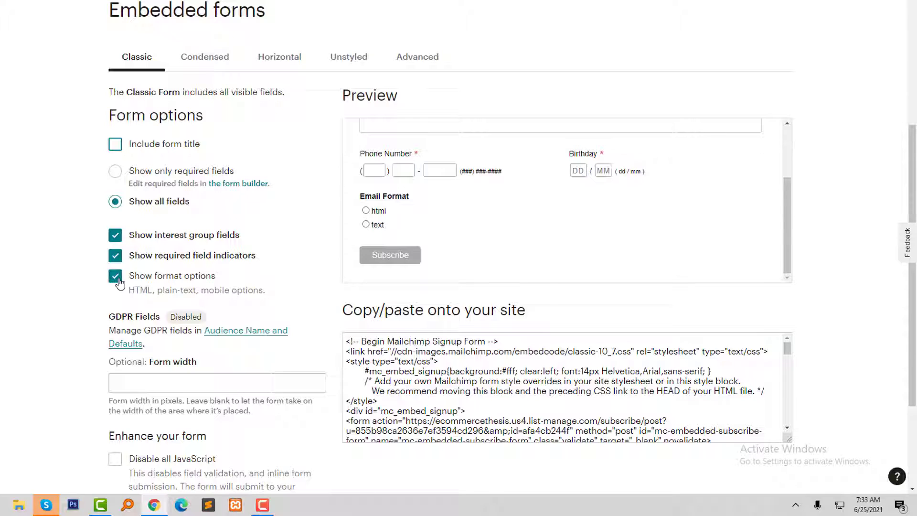
{"action": "left_click", "coordinate": [117, 278]}
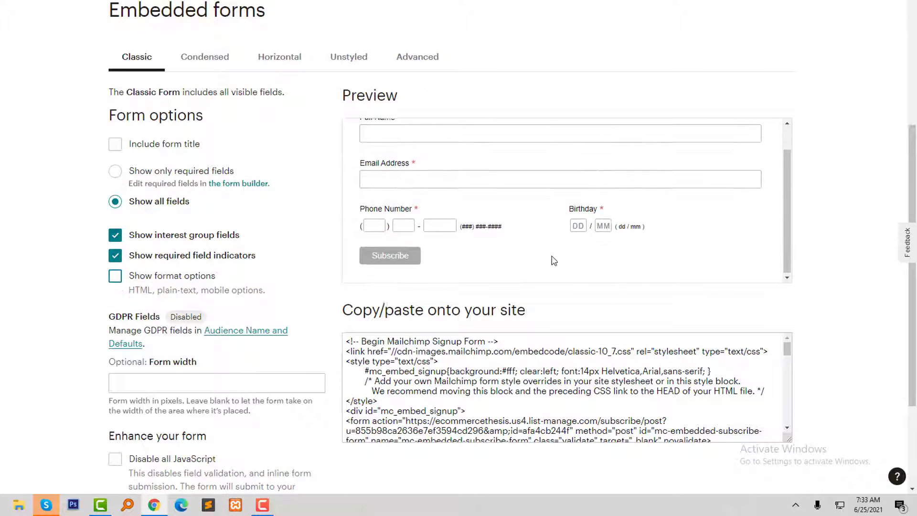
{"action": "scroll", "coordinate": [554, 260], "scroll_direction": "up", "scroll_amount": 1}
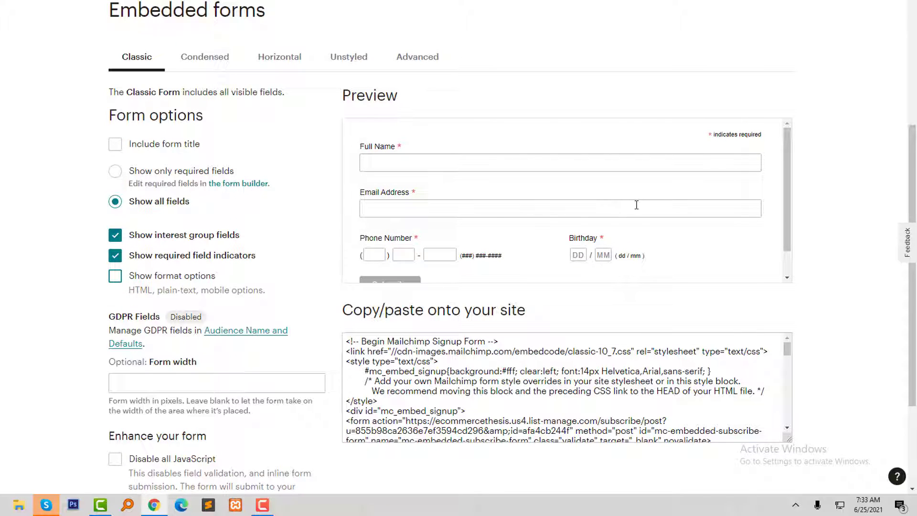
{"action": "scroll", "coordinate": [636, 205], "scroll_direction": "down", "scroll_amount": 1}
{"action": "scroll", "coordinate": [646, 233], "scroll_direction": "up", "scroll_amount": 1}
{"action": "scroll", "coordinate": [883, 308], "scroll_direction": "down", "scroll_amount": 1}
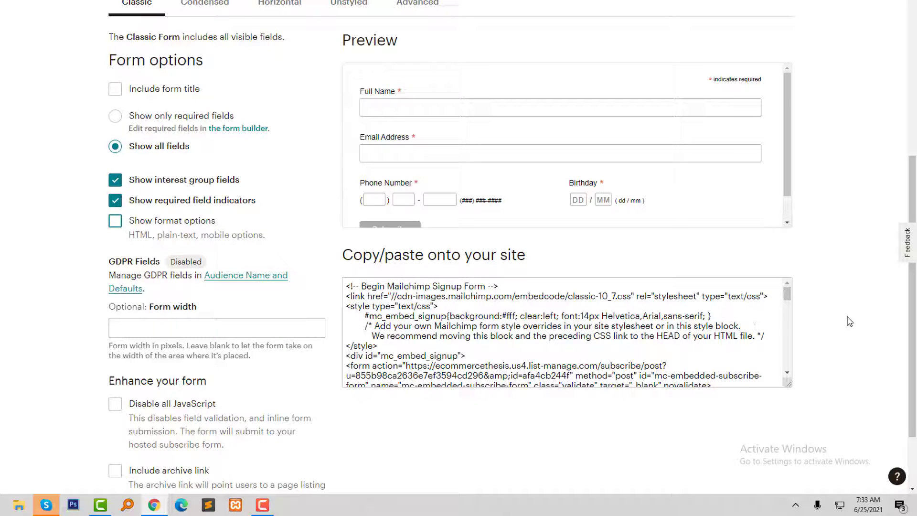
{"action": "scroll", "coordinate": [849, 322], "scroll_direction": "up", "scroll_amount": 1}
{"action": "scroll", "coordinate": [494, 200], "scroll_direction": "down", "scroll_amount": 1}
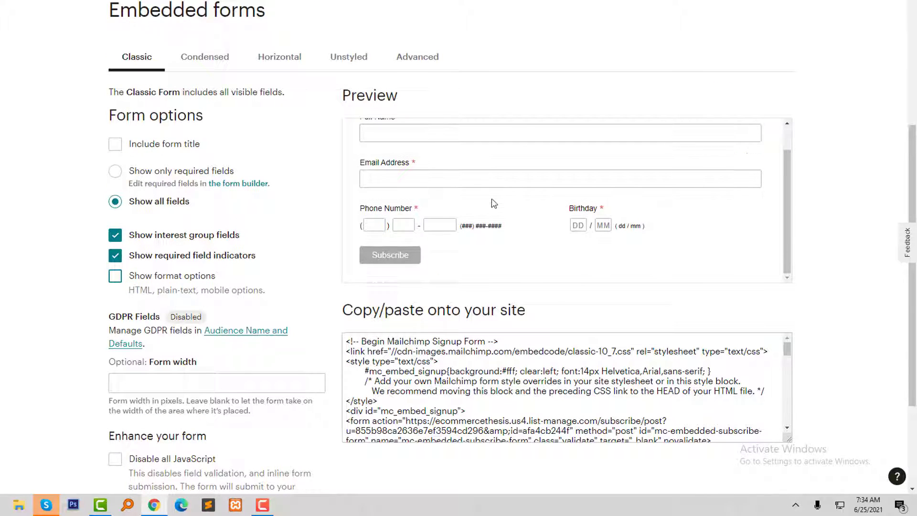